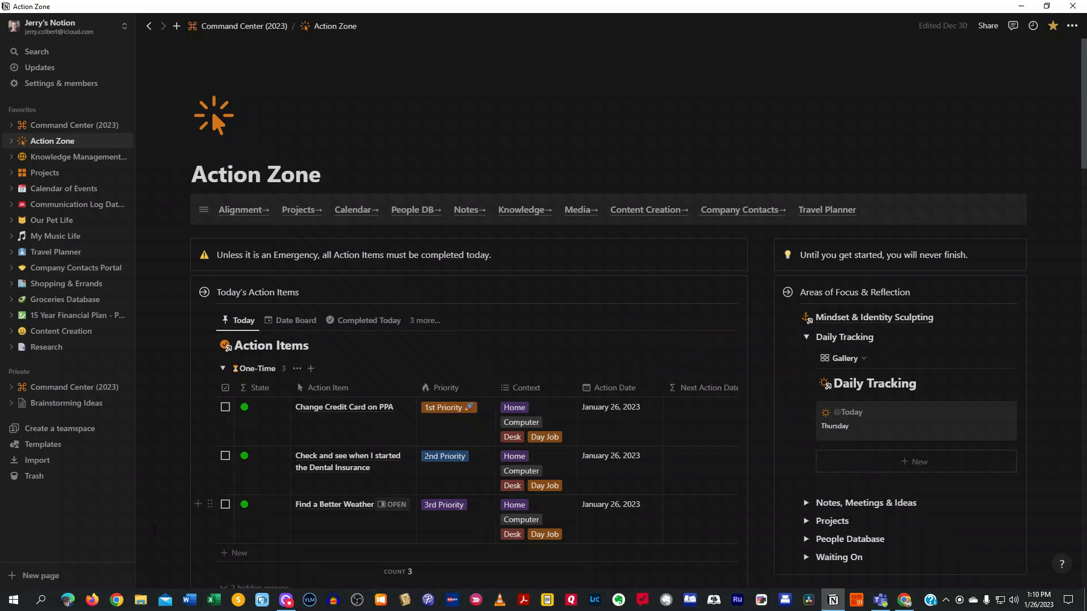
# Collapse the Daily Tracking toggle in the Areas of Focus & Reflection section
pyautogui.scroll(-2, 154, 530)
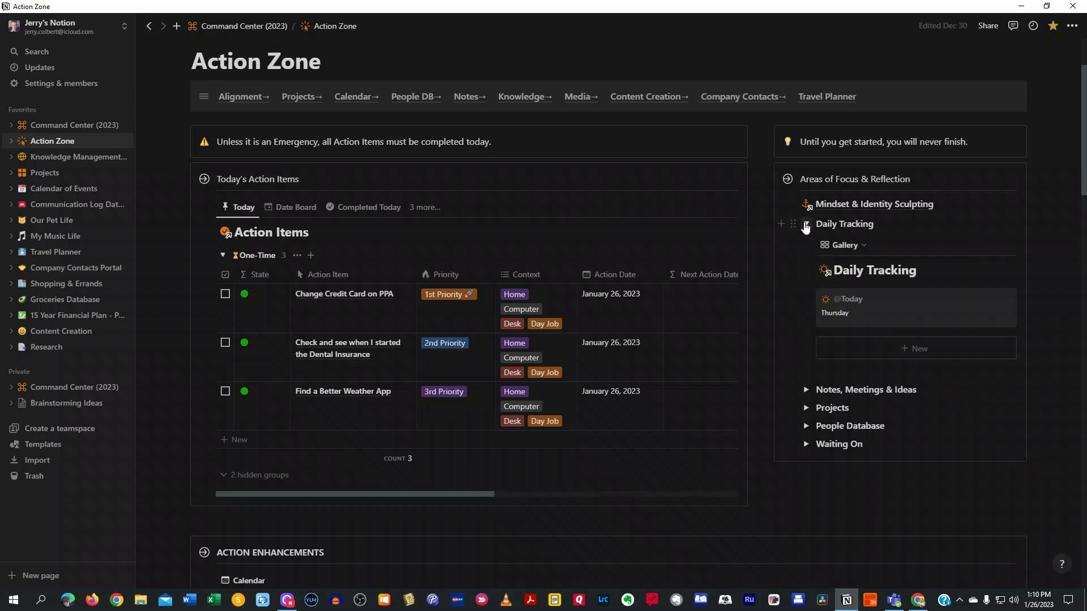
pyautogui.click(806, 225)
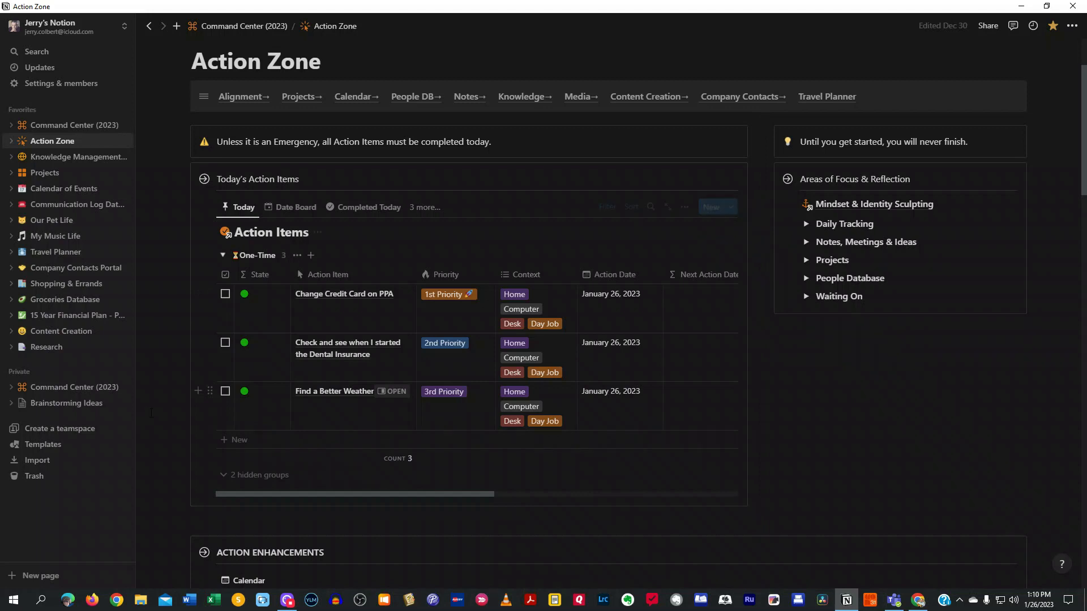
# Look over the Action Zone page's calendar, active projects, outcome goals, habits and contacts sections, then return to the page header
pyautogui.scroll(-1, 151, 413)
pyautogui.scroll(-8, 151, 412)
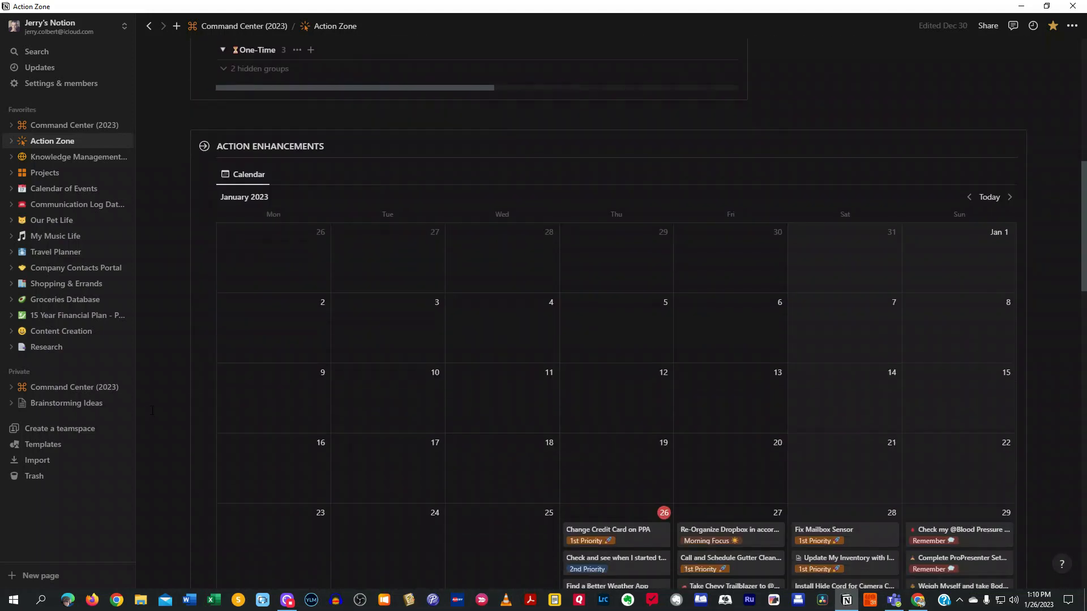
pyautogui.scroll(-1, 151, 410)
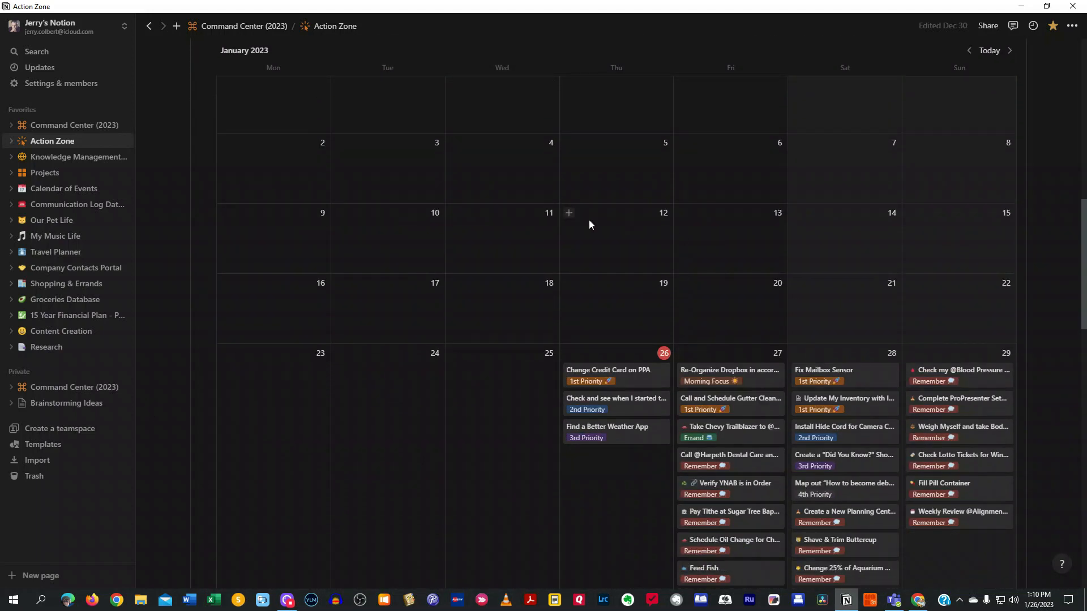
pyautogui.scroll(-2, 544, 501)
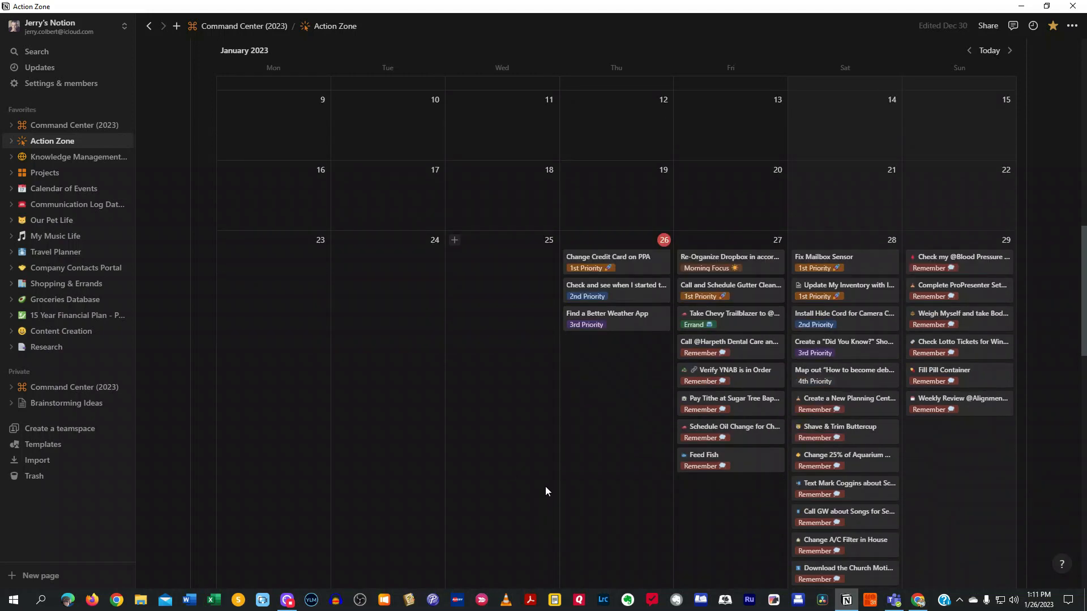
pyautogui.scroll(-4, 576, 423)
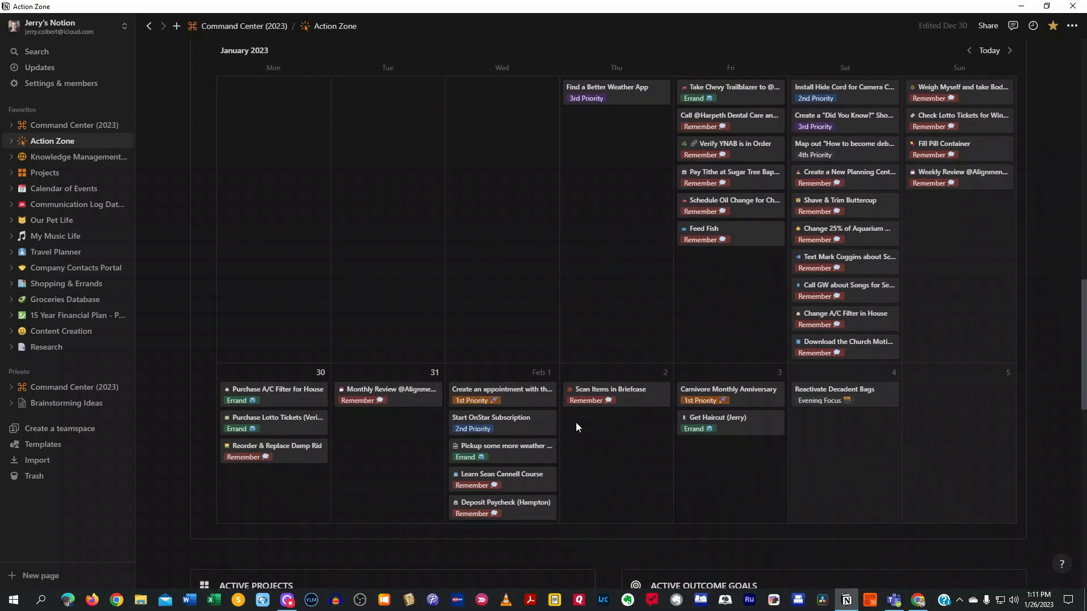
pyautogui.scroll(-5, 576, 422)
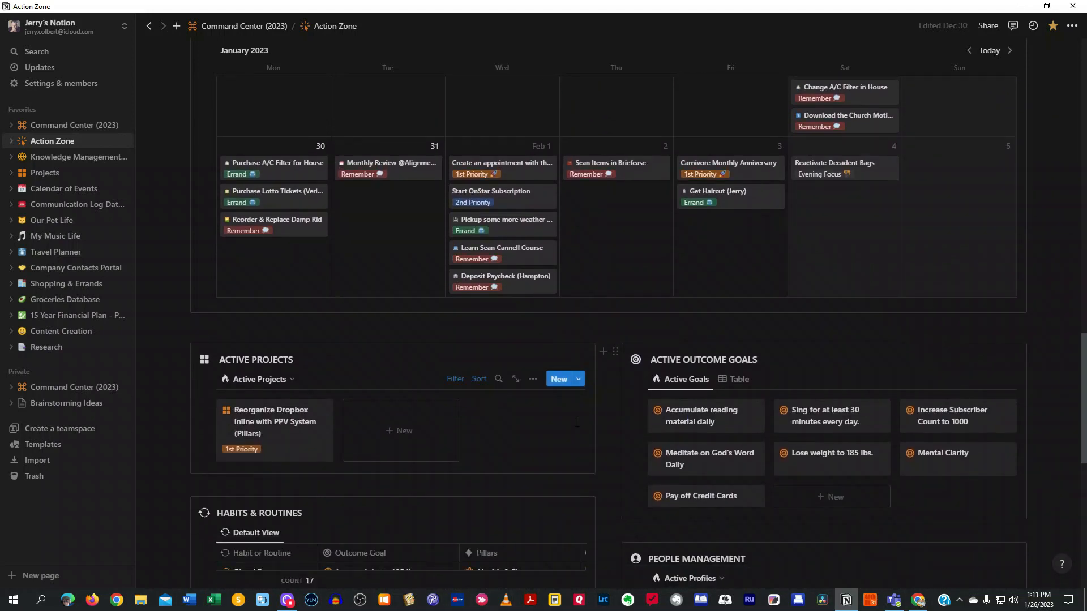
pyautogui.scroll(-3, 577, 423)
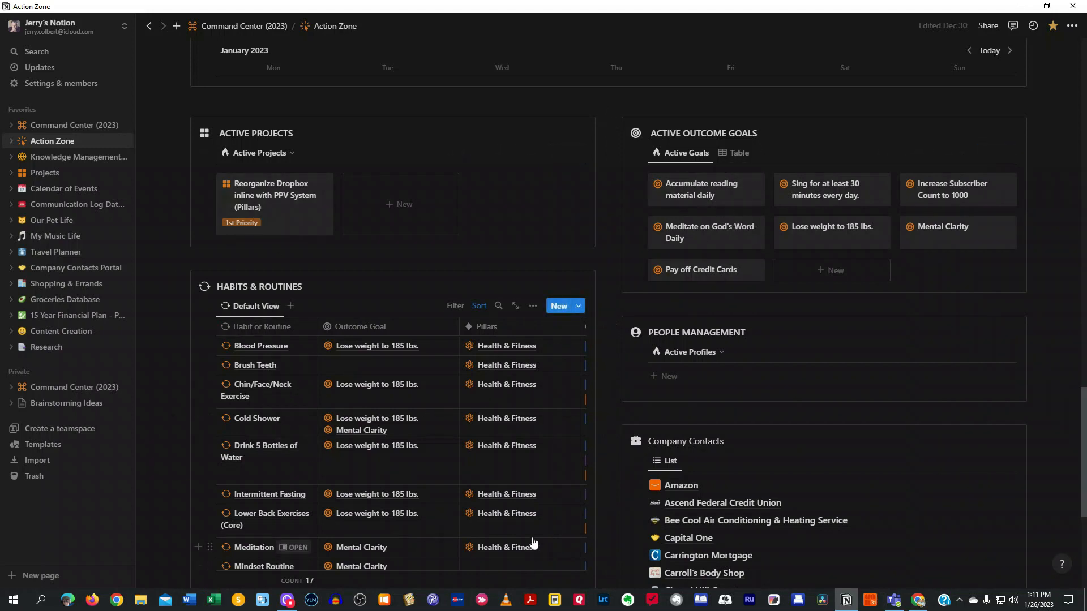
pyautogui.scroll(3, 493, 501)
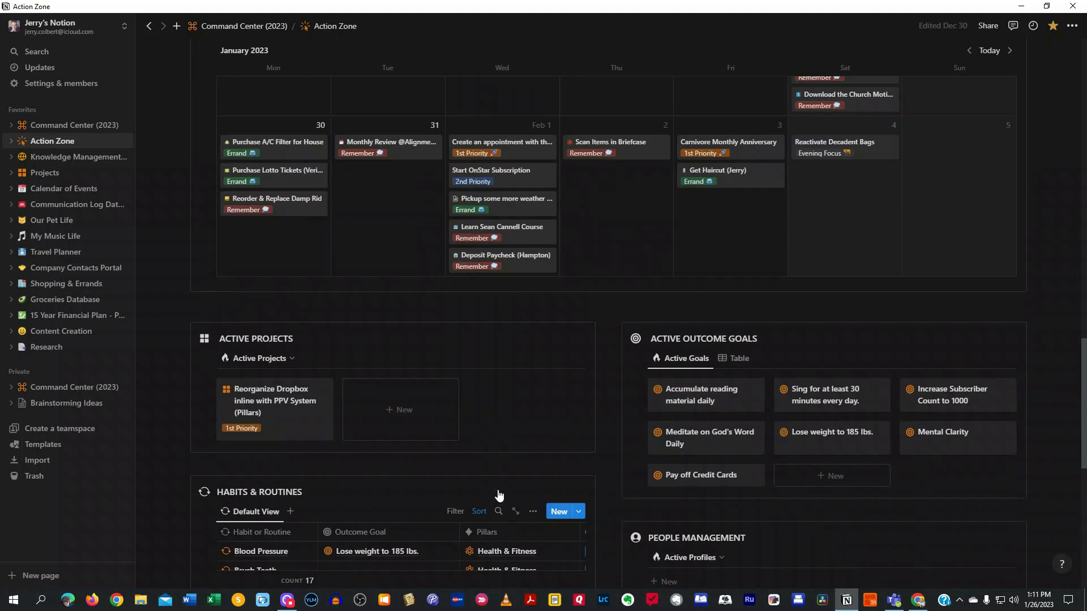
pyautogui.scroll(15, 498, 495)
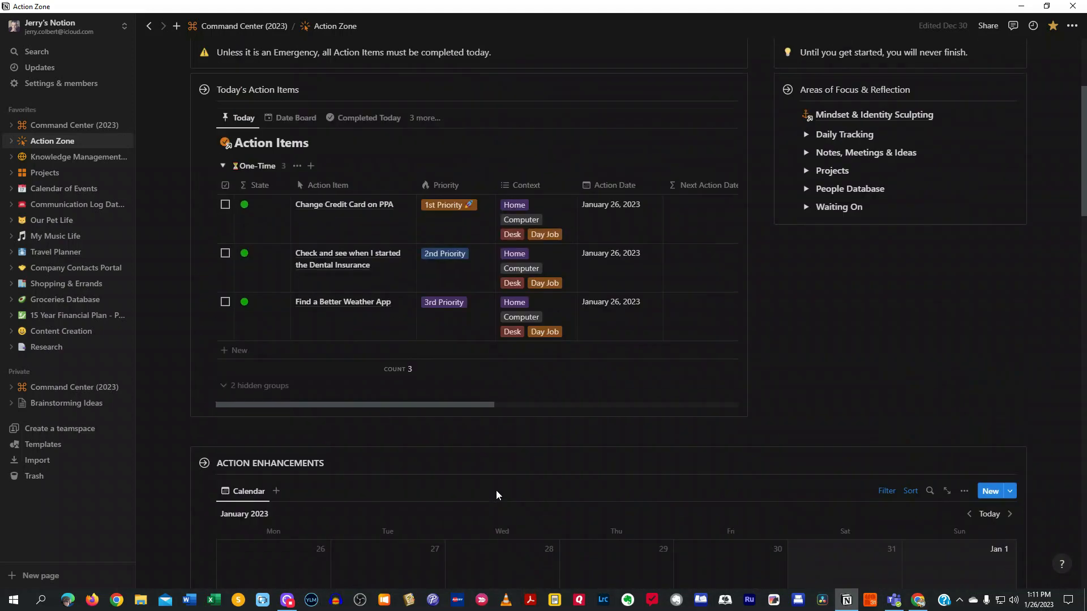
pyautogui.scroll(2, 496, 495)
pyautogui.scroll(2, 461, 514)
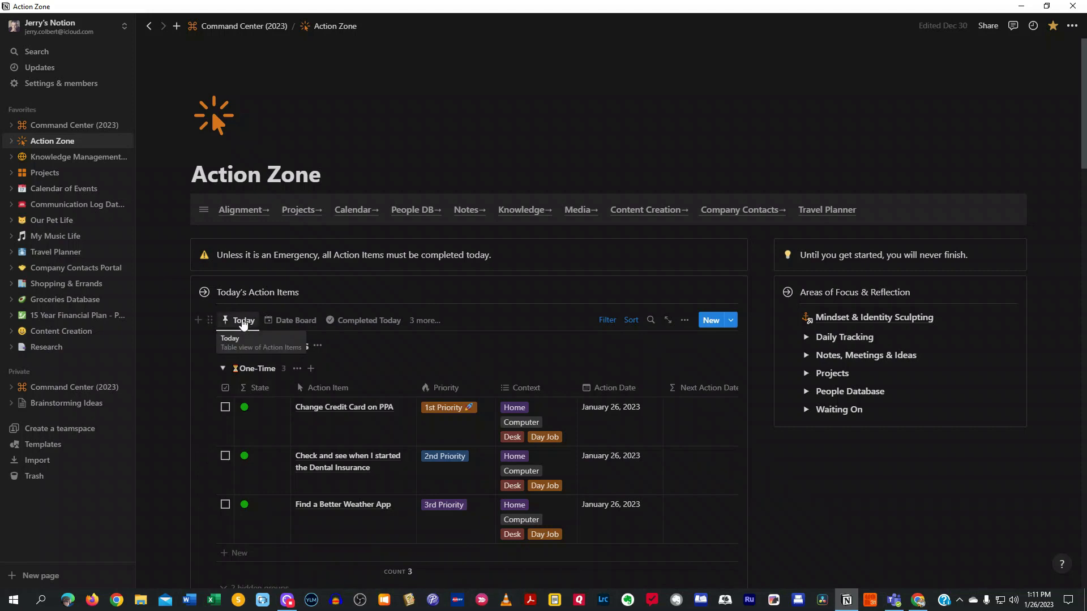
# View the Date Board and Completed Today views of Action Items, list all available views, and return to Today
pyautogui.click(293, 321)
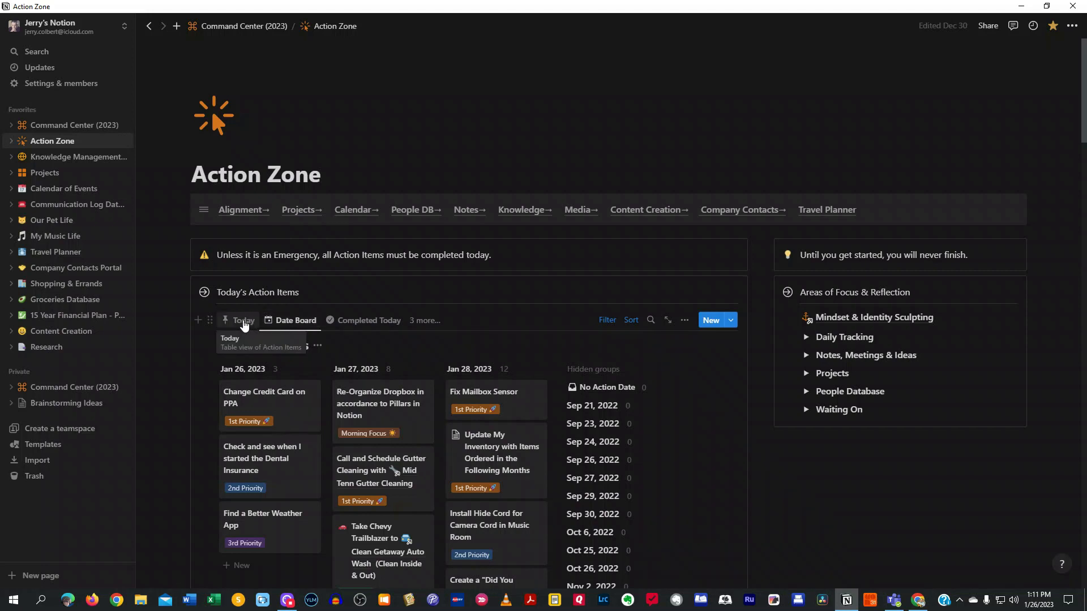
pyautogui.click(244, 322)
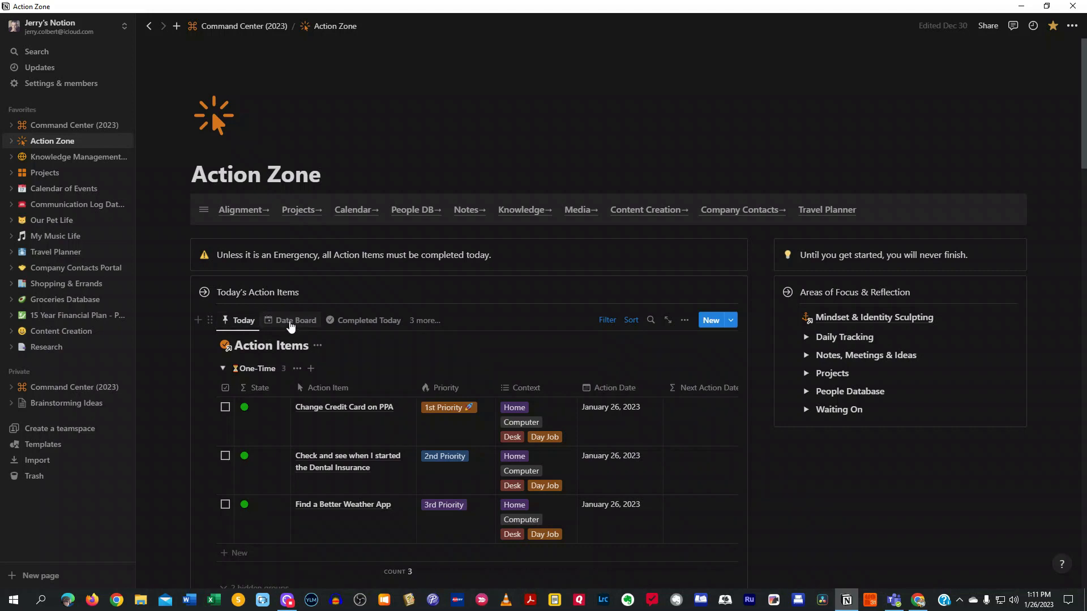
pyautogui.click(290, 322)
pyautogui.click(361, 321)
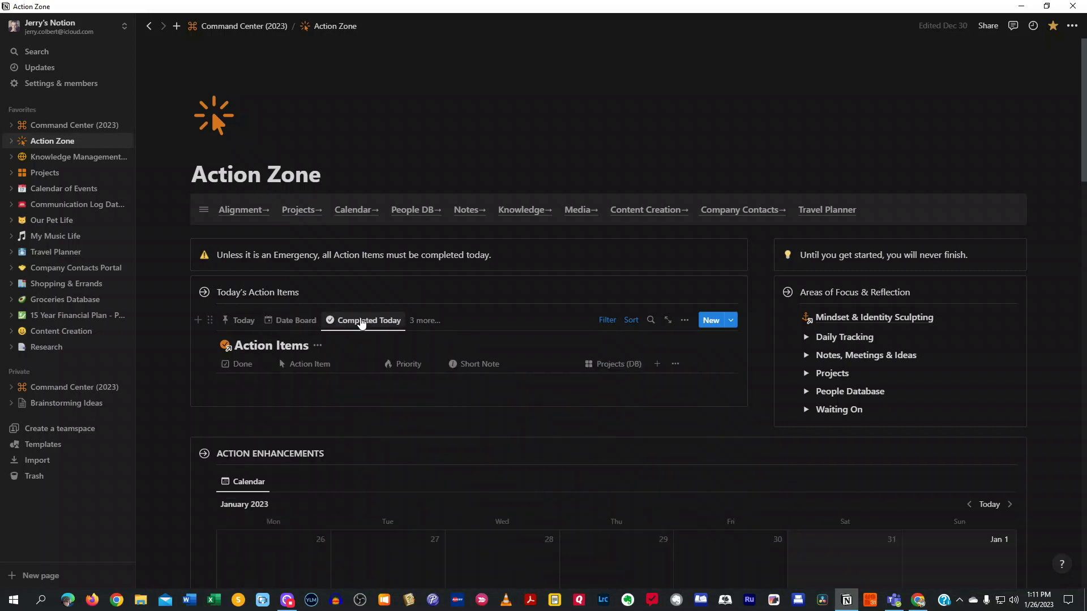
pyautogui.click(426, 321)
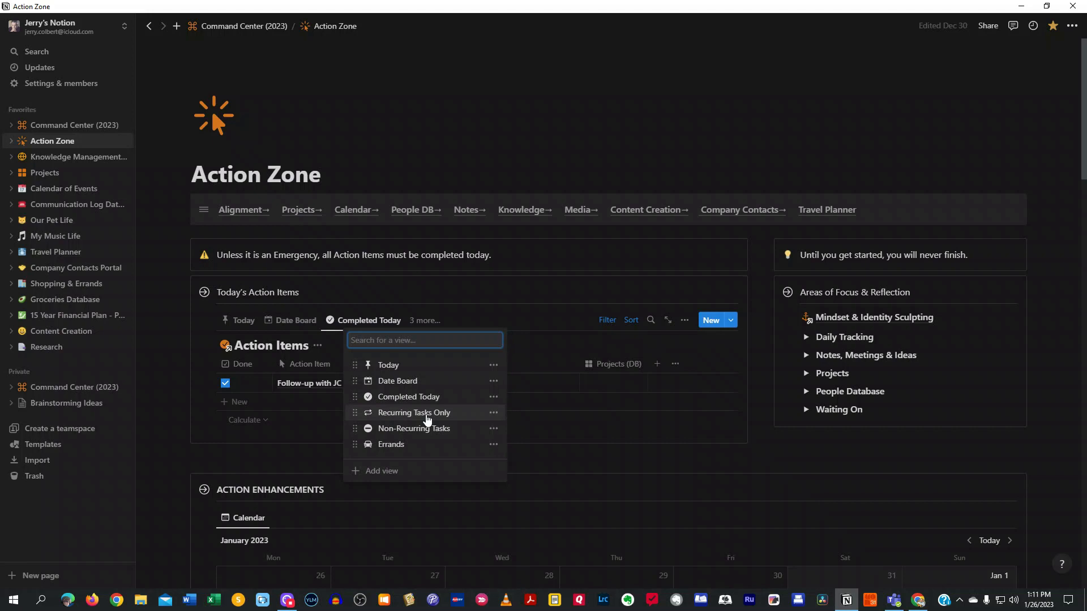
pyautogui.click(243, 322)
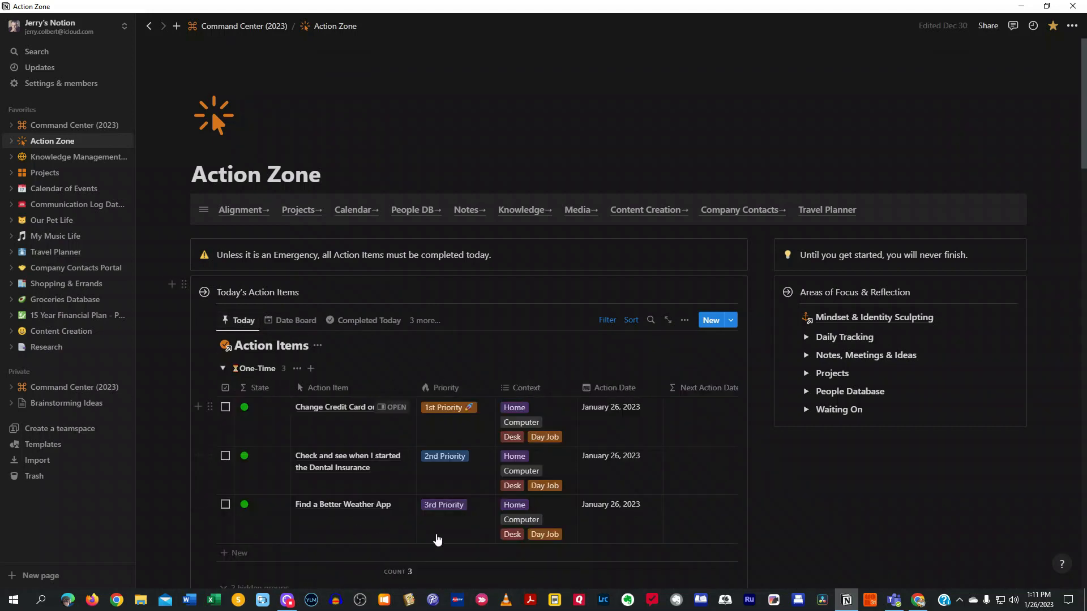
# Examine the grouping settings of the Today view of Action Items
pyautogui.scroll(-2, 541, 497)
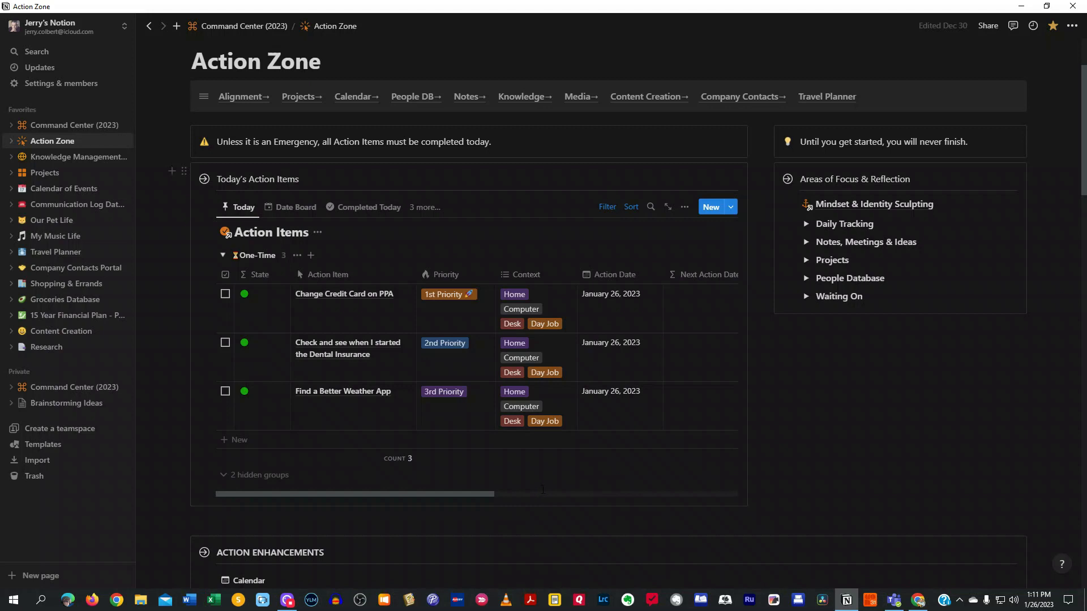
pyautogui.scroll(-1, 285, 211)
pyautogui.scroll(1, 284, 212)
pyautogui.click(685, 207)
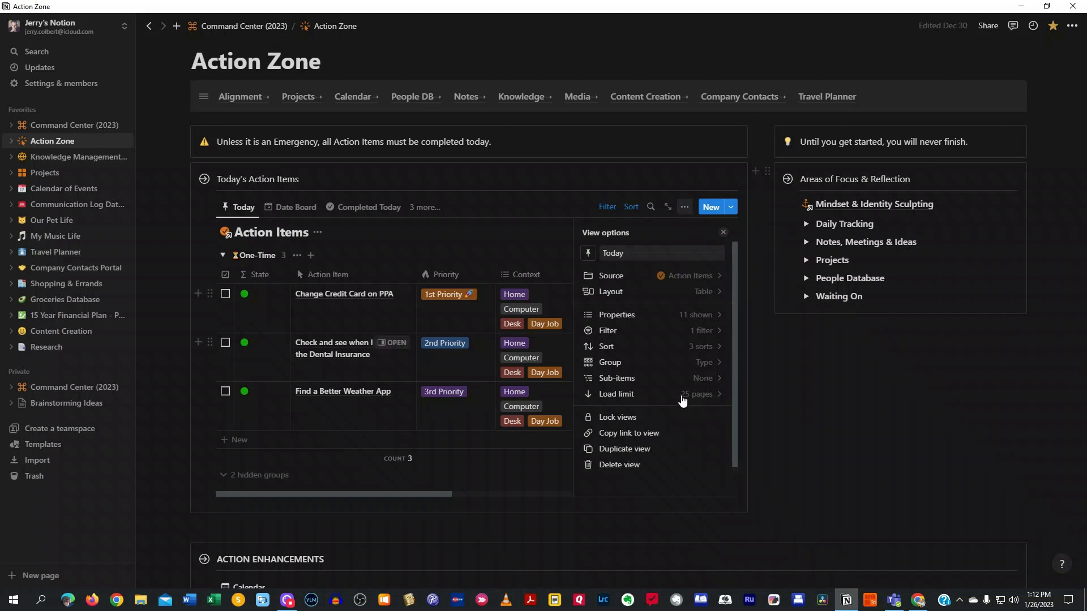
pyautogui.click(710, 364)
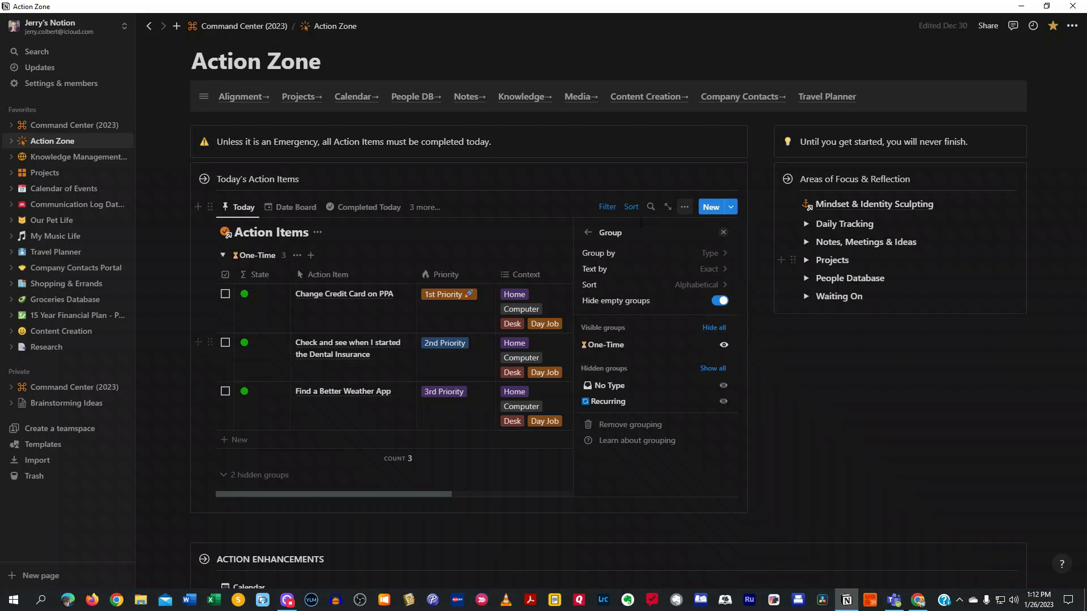
pyautogui.click(806, 419)
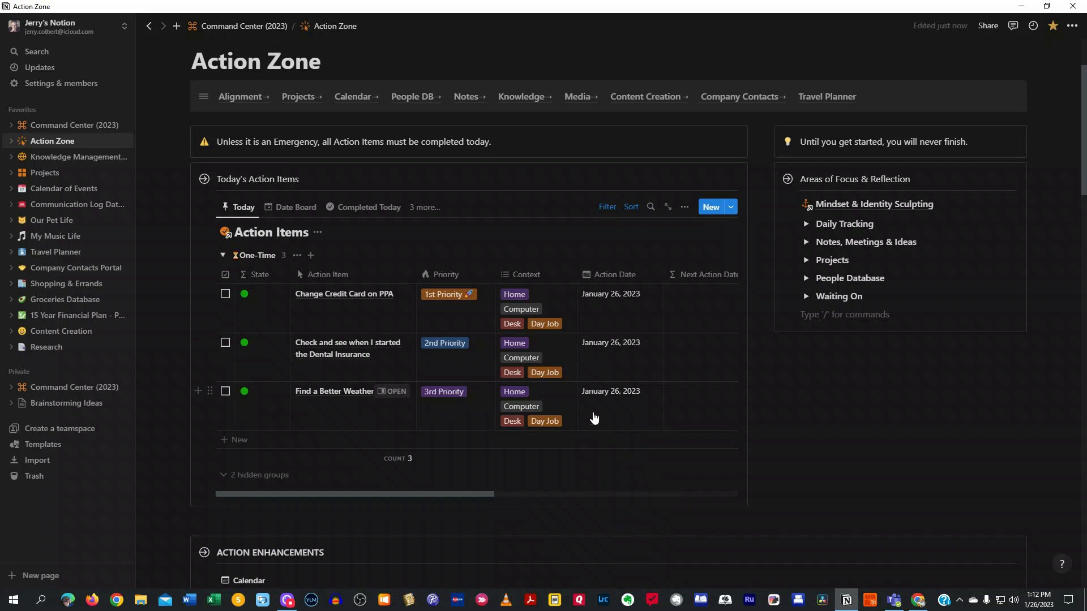
pyautogui.hotkey('shift', 'Tab')
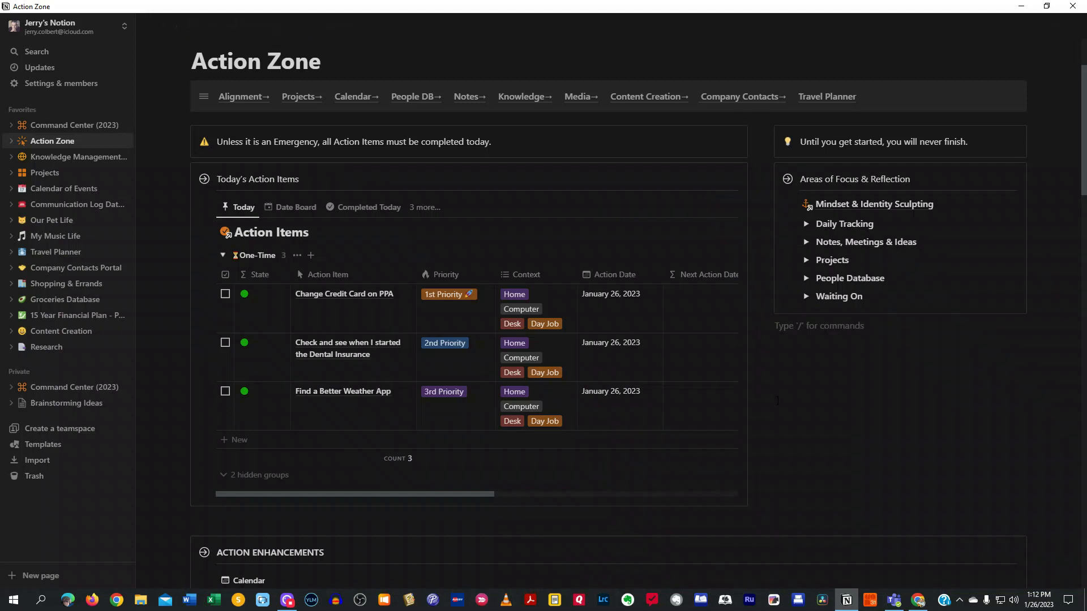
pyautogui.press('BackSpace')
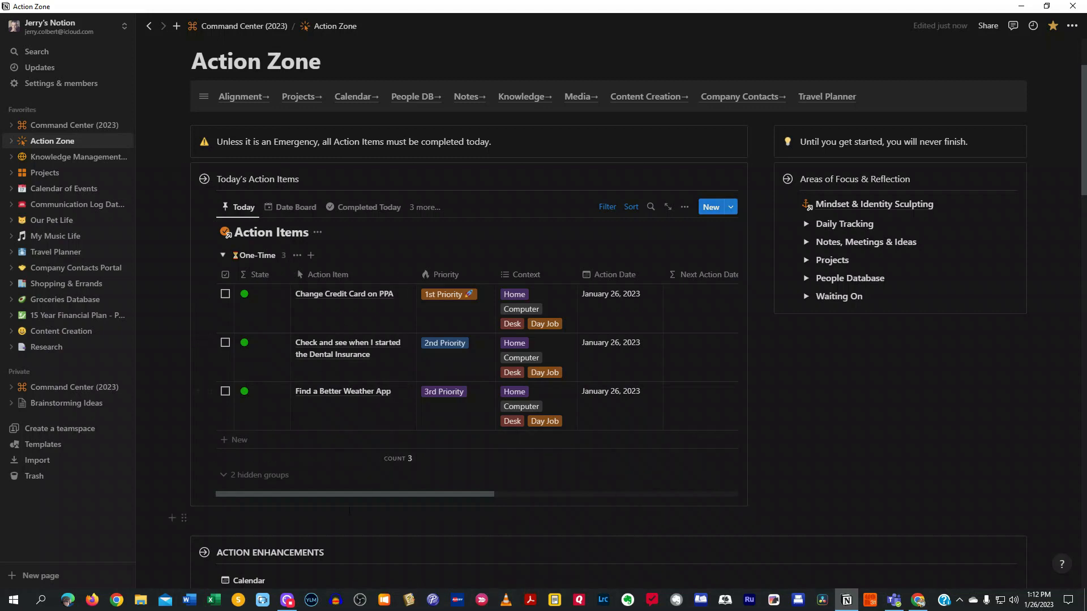
pyautogui.click(792, 465)
# Review all columns of the Today table through Next in line and Following, then return to the first columns
pyautogui.moveTo(475, 494); pyautogui.dragTo(526, 495)
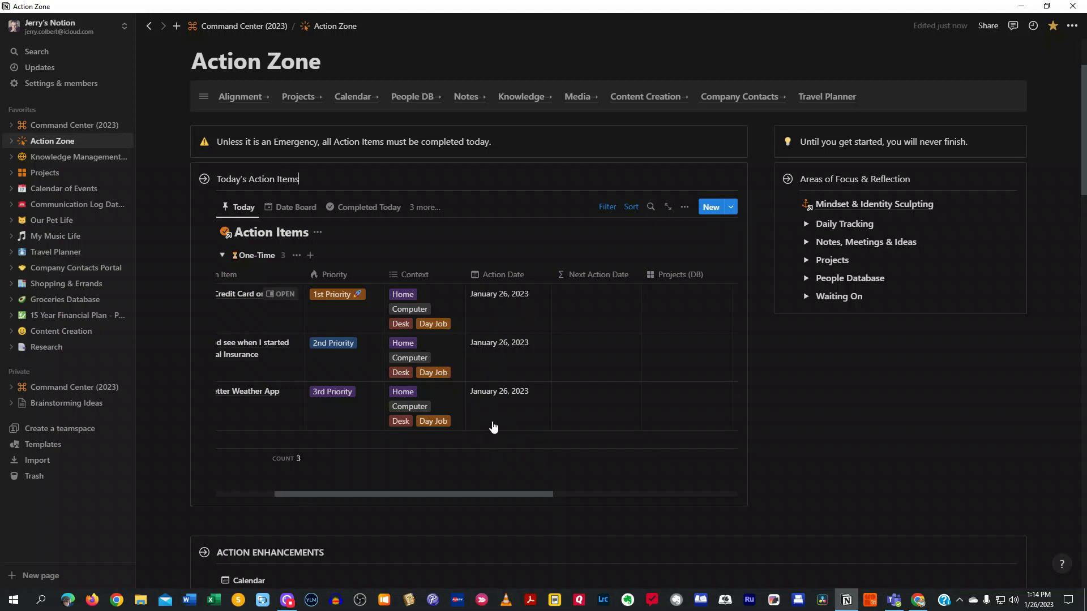
pyautogui.moveTo(517, 494); pyautogui.dragTo(591, 493)
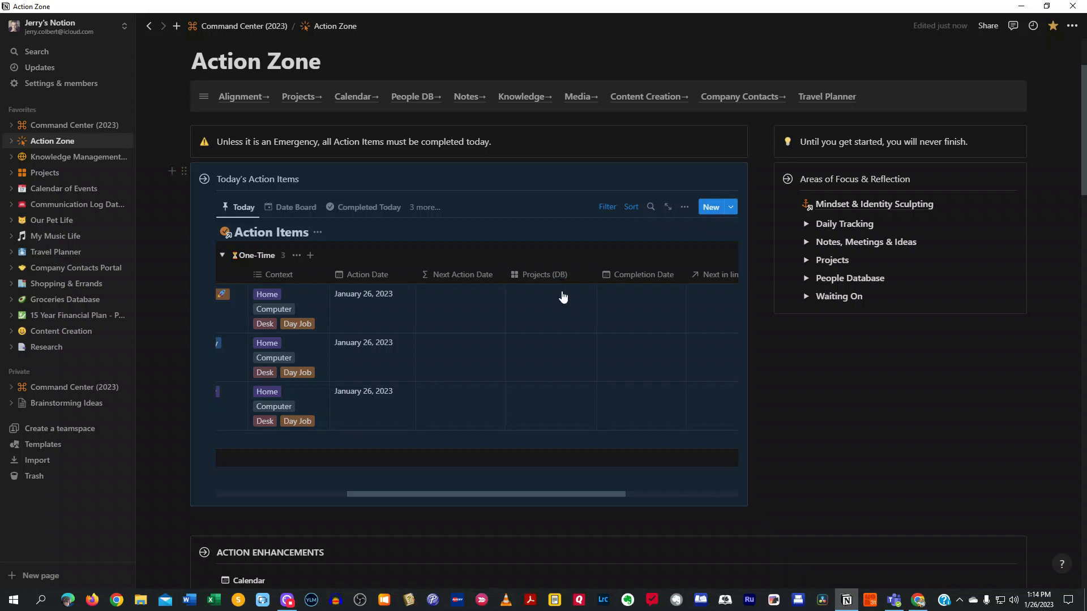
pyautogui.moveTo(559, 494); pyautogui.dragTo(686, 488)
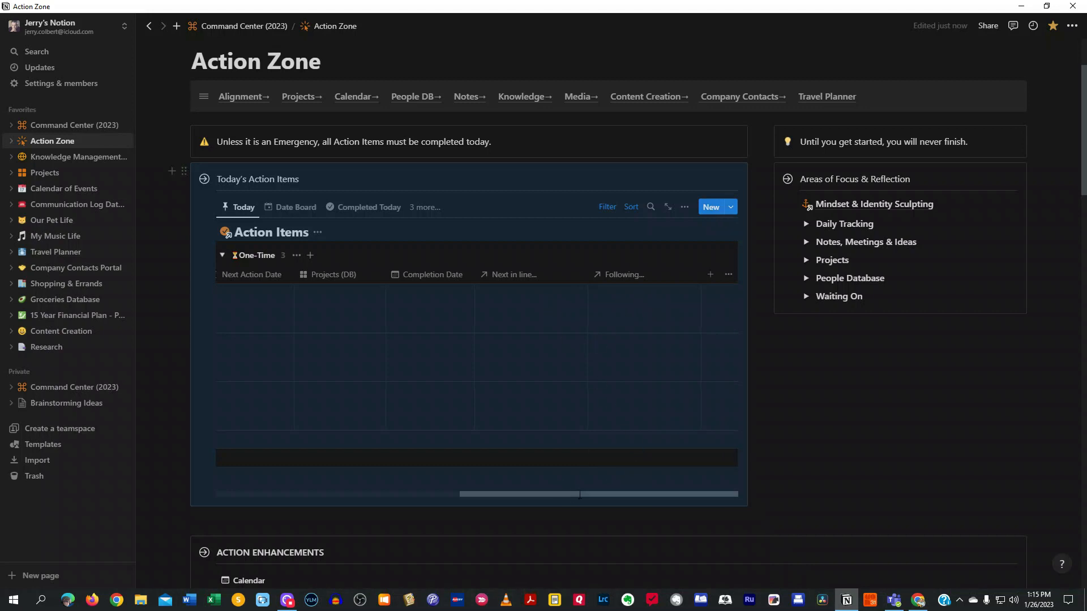
pyautogui.moveTo(511, 479); pyautogui.dragTo(311, 497)
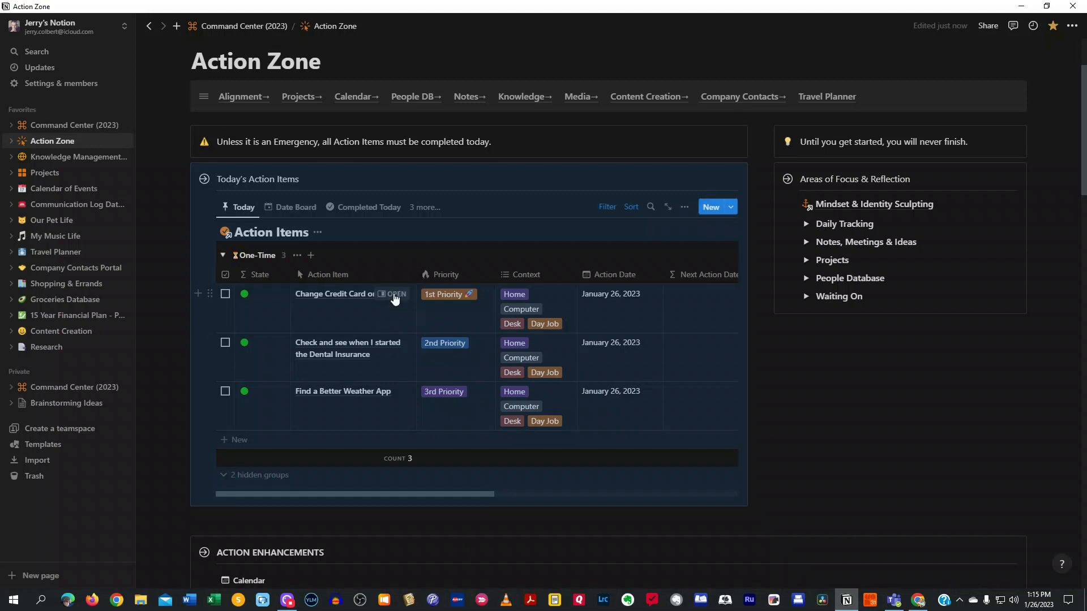
# Open the Change Credit Card on PPA action item as a full page and expand its hidden properties
pyautogui.click(394, 295)
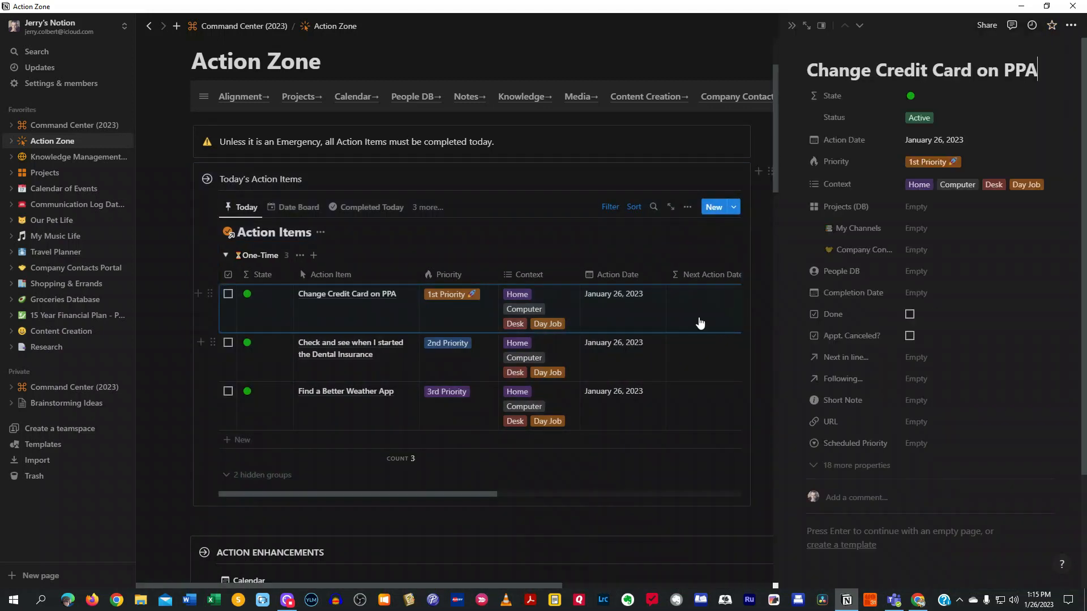
pyautogui.click(806, 26)
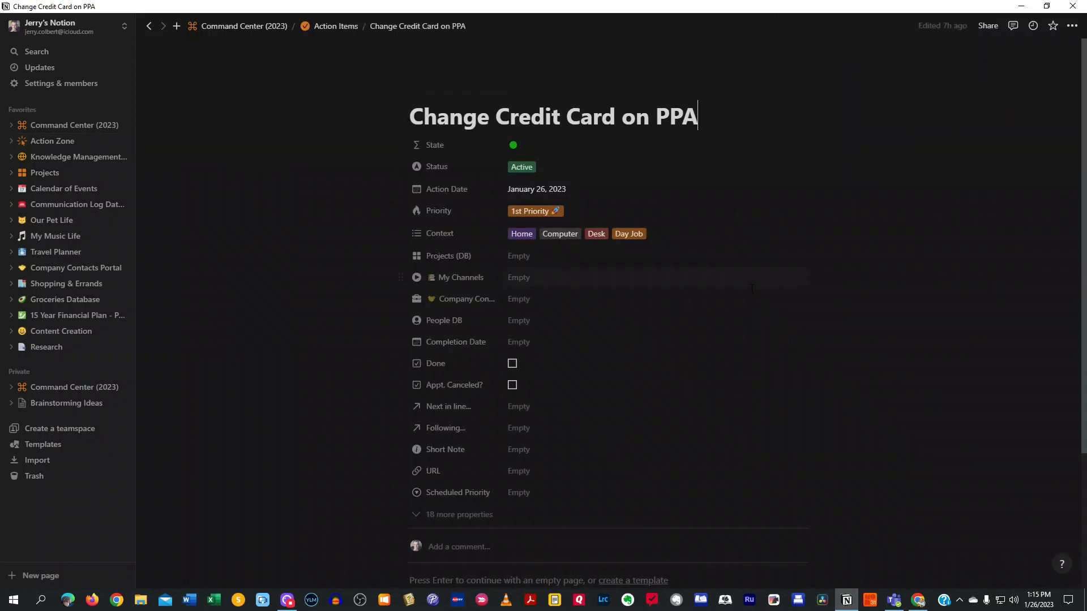
pyautogui.click(512, 513)
# Examine the action item's complete property list, including the recurring-task helper fields, in both collapsed and expanded form
pyautogui.scroll(-6, 893, 372)
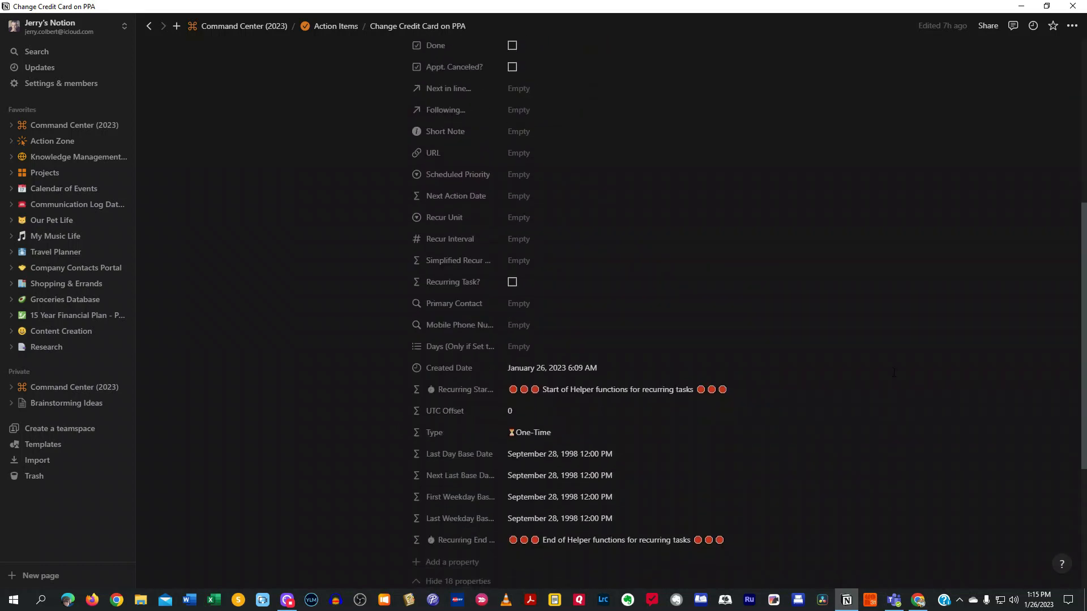
pyautogui.scroll(-1, 893, 372)
pyautogui.scroll(6, 894, 373)
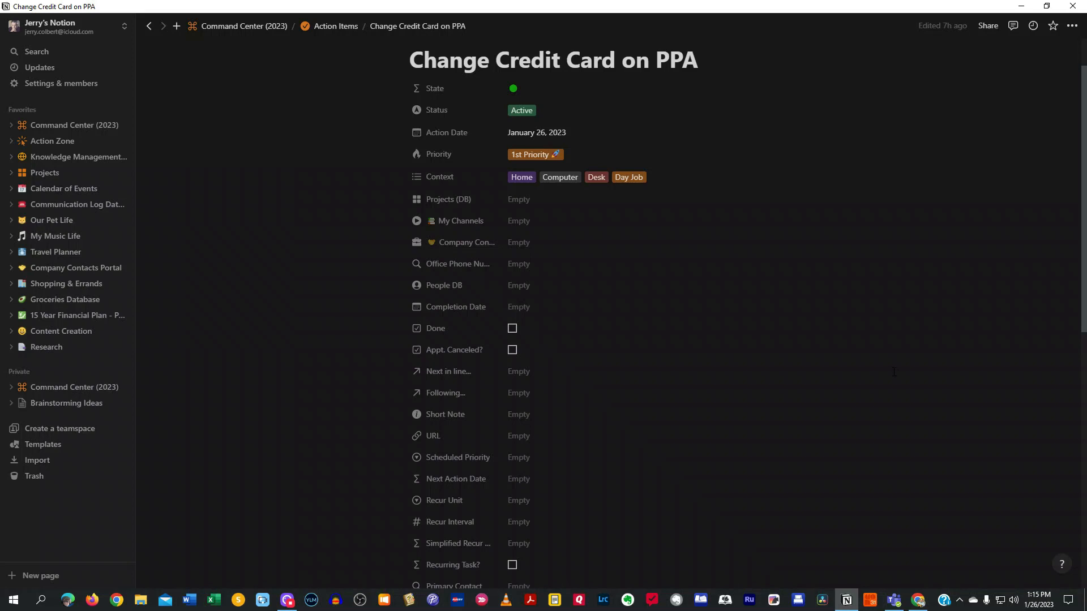
pyautogui.scroll(-6, 894, 373)
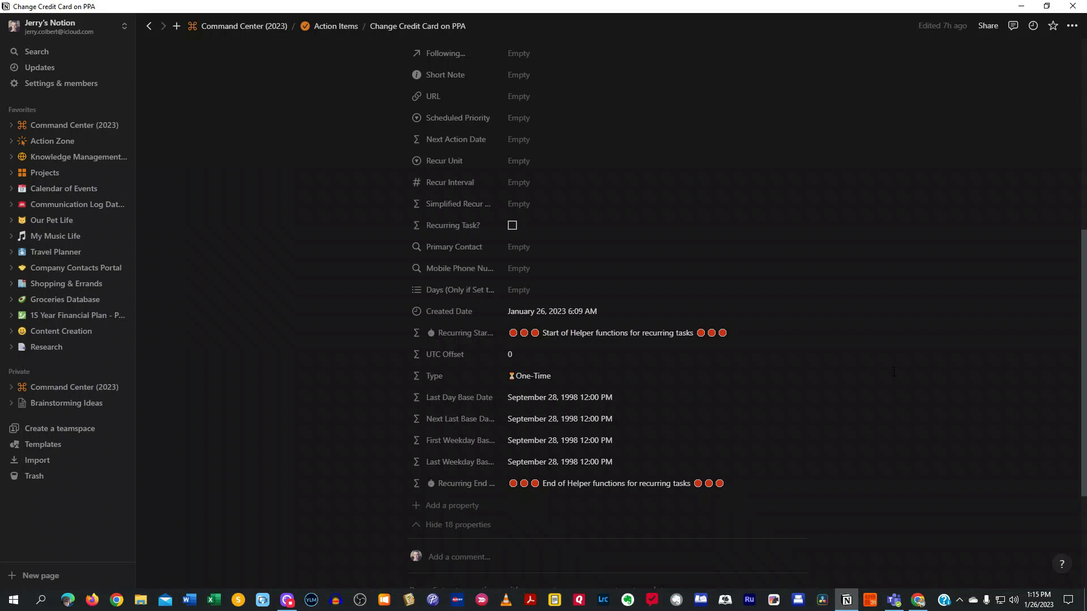
pyautogui.click(469, 526)
pyautogui.scroll(2, 812, 359)
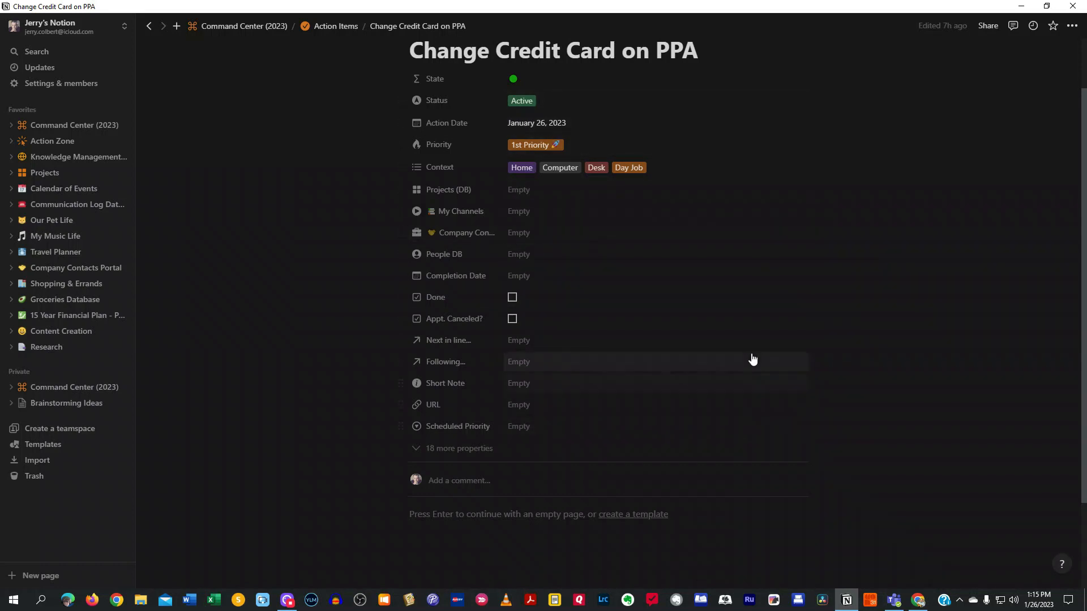
pyautogui.click(477, 459)
pyautogui.scroll(-5, 623, 430)
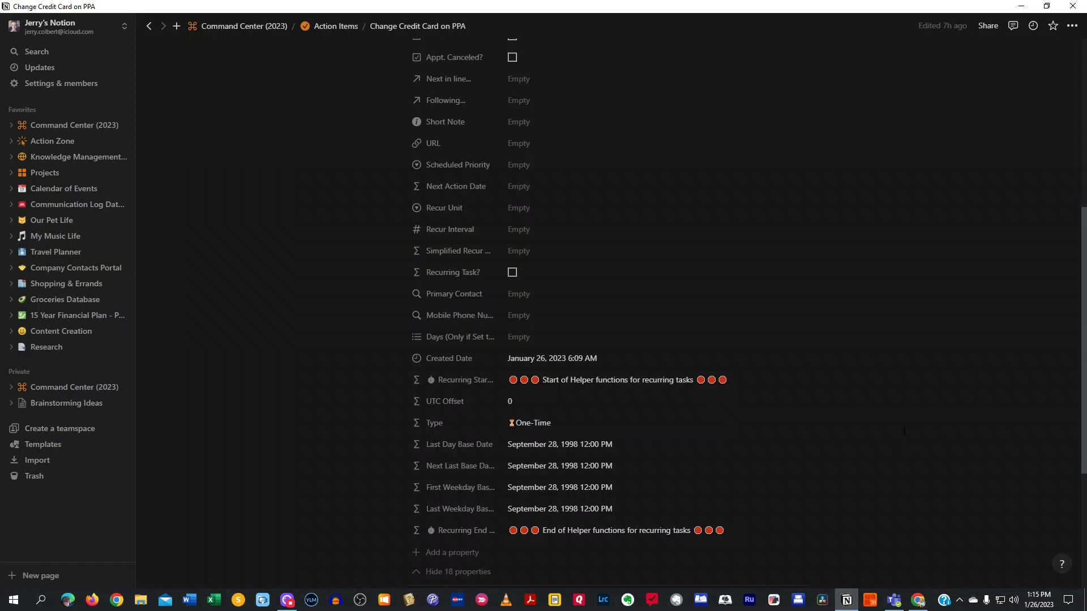
pyautogui.scroll(-4, 904, 431)
pyautogui.scroll(3, 903, 432)
pyautogui.scroll(7, 904, 431)
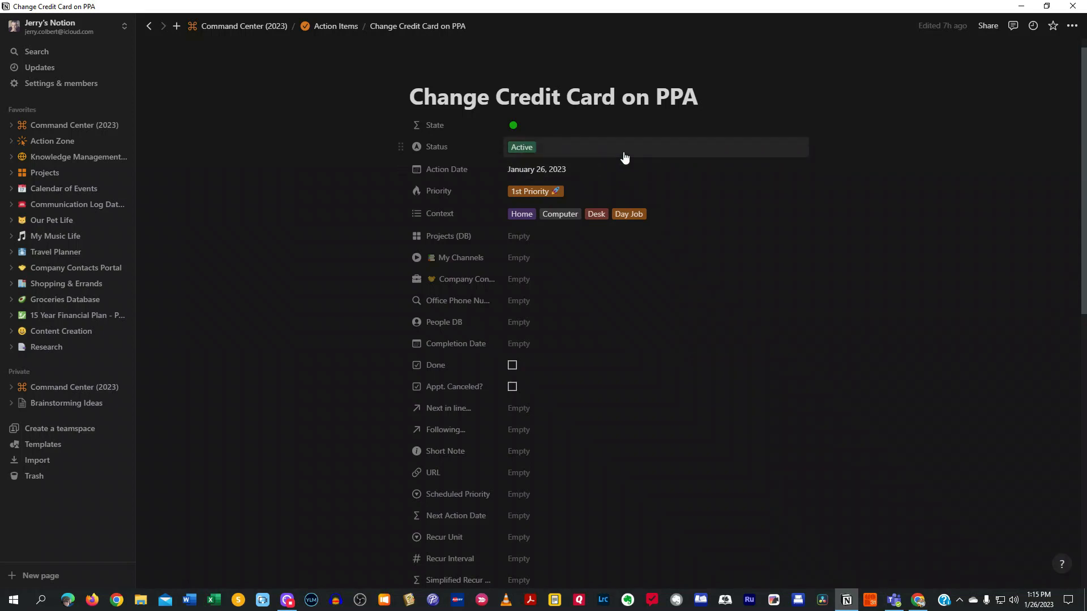
# Examine the available options of the action item's Status and Recur Unit properties, leaving both values as they are
pyautogui.click(551, 148)
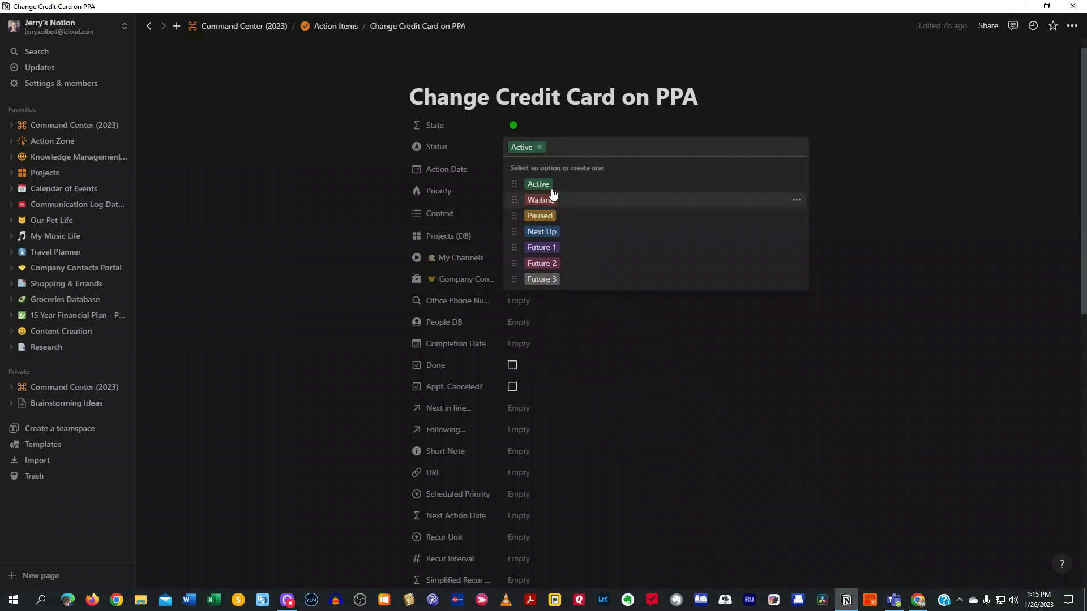
pyautogui.click(572, 128)
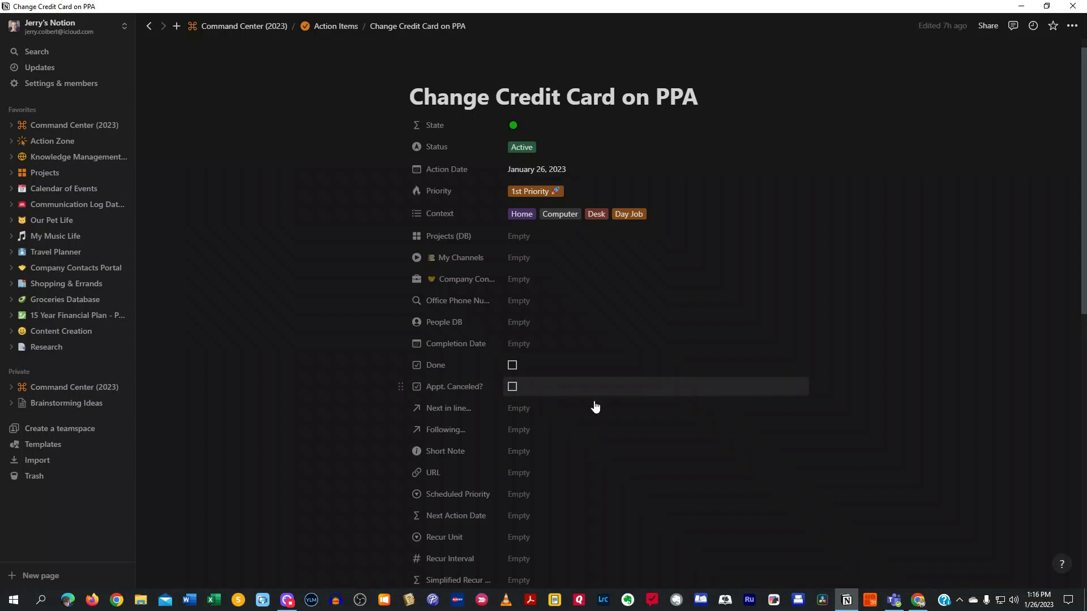
pyautogui.scroll(-2, 597, 405)
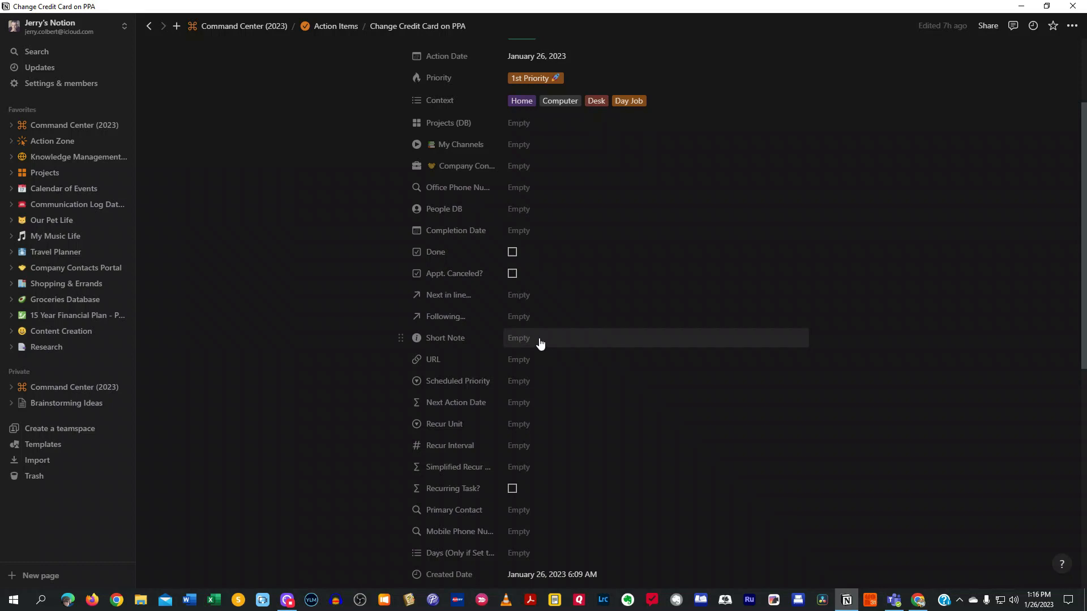
pyautogui.scroll(-2, 552, 372)
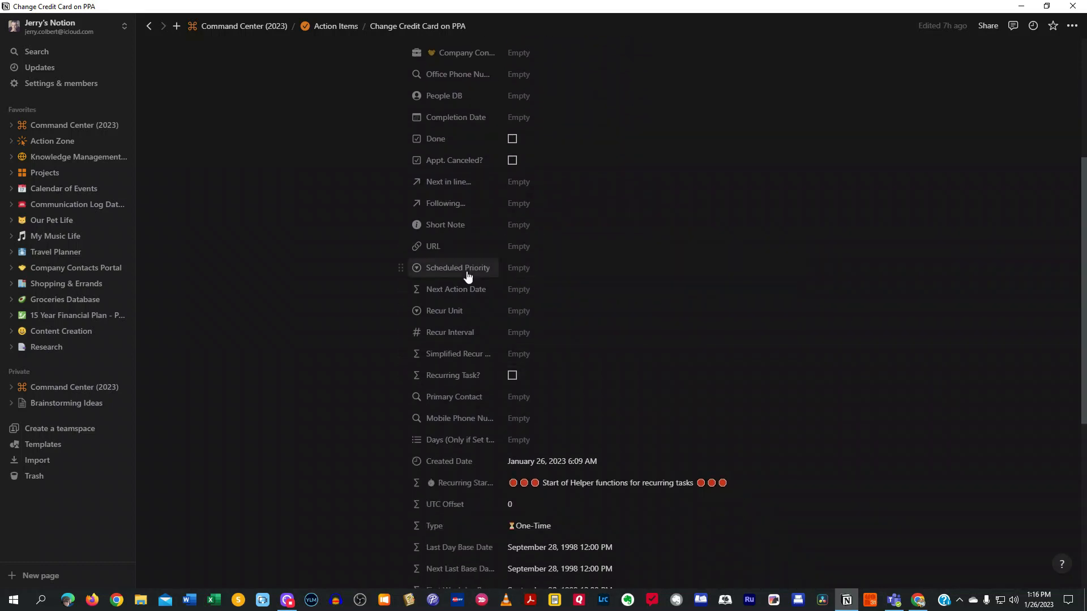
pyautogui.click(521, 314)
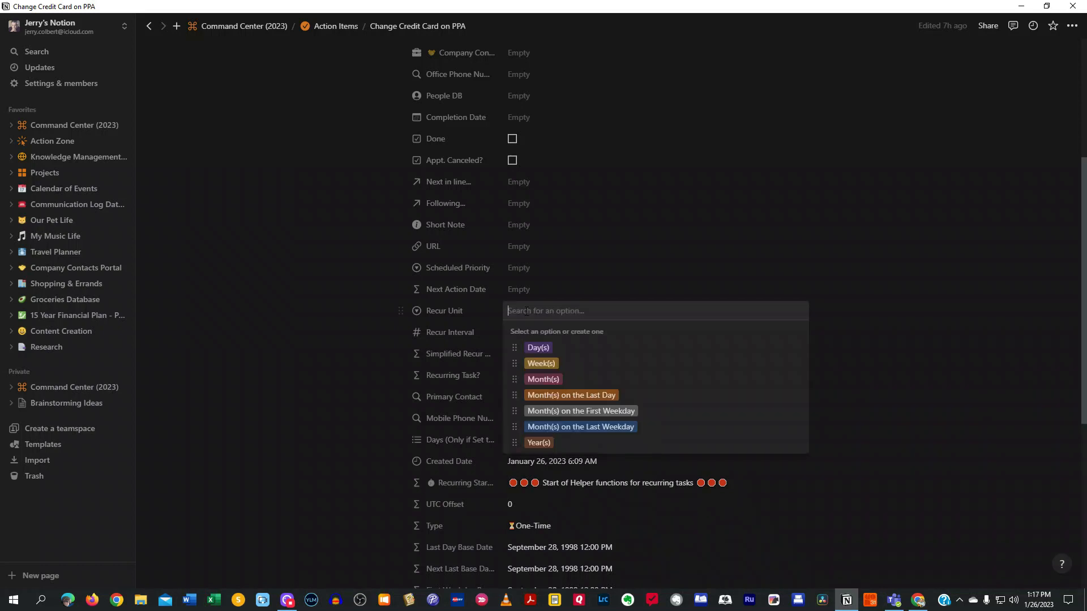
pyautogui.click(591, 283)
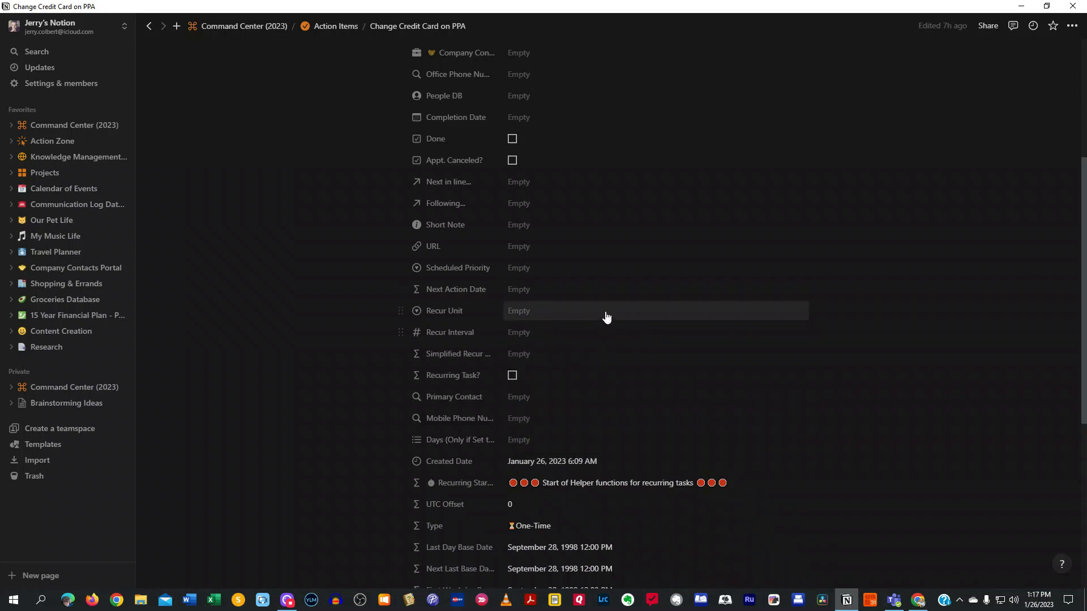
# Move the Days property of the action item directly below Recur Interval in the property list
pyautogui.scroll(-2, 606, 314)
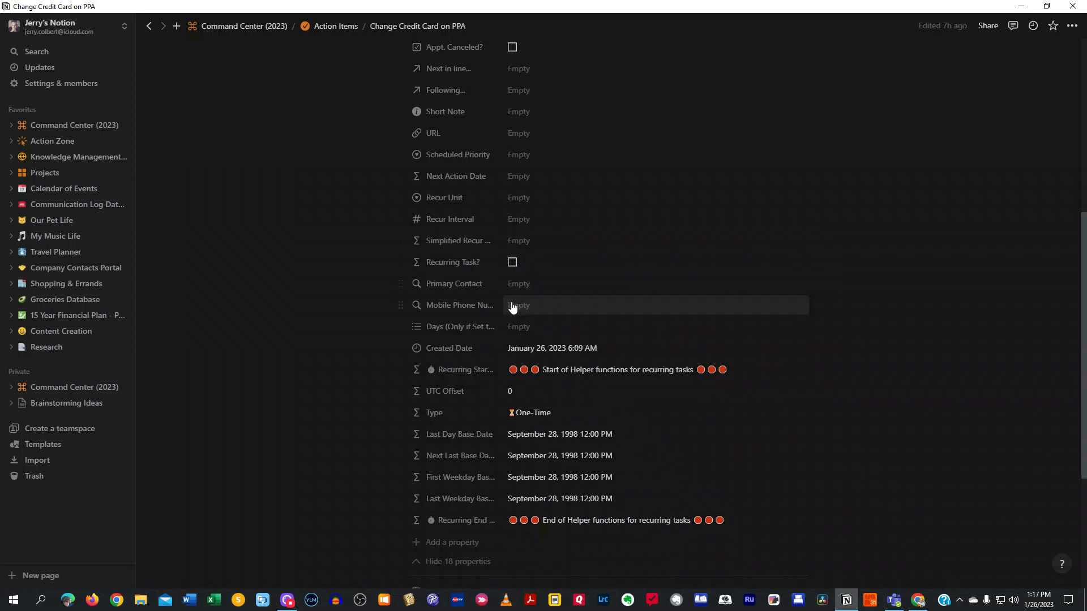
pyautogui.scroll(3, 589, 191)
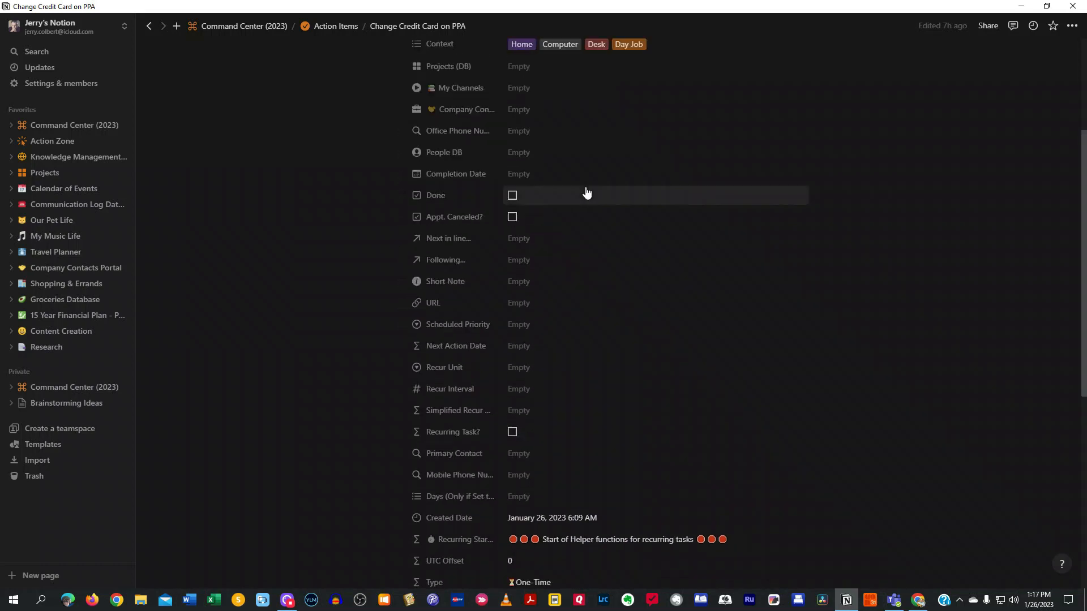
pyautogui.scroll(-1, 567, 388)
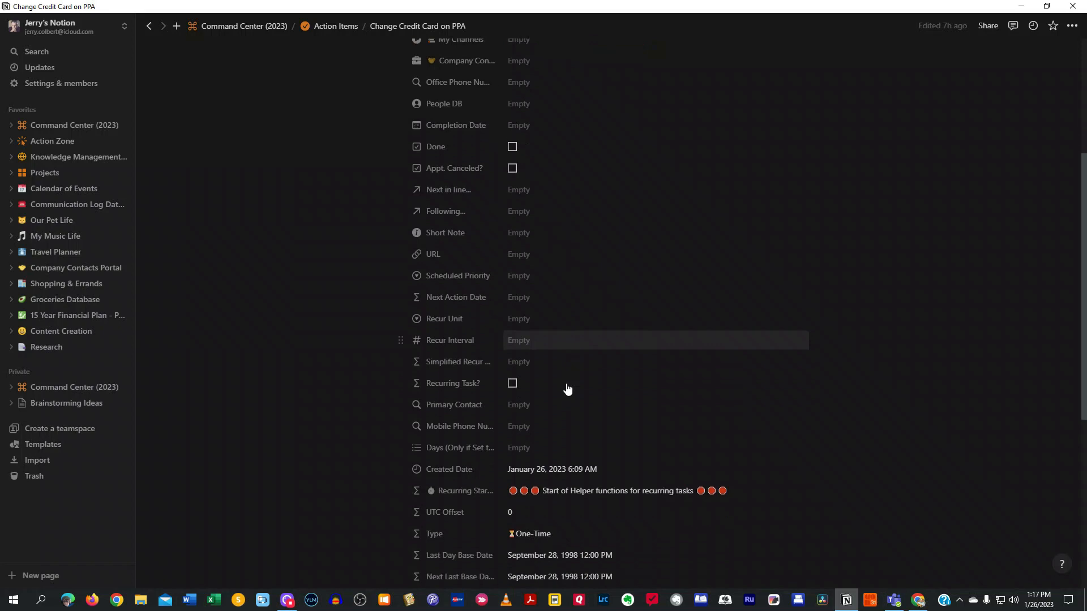
pyautogui.scroll(-3, 568, 389)
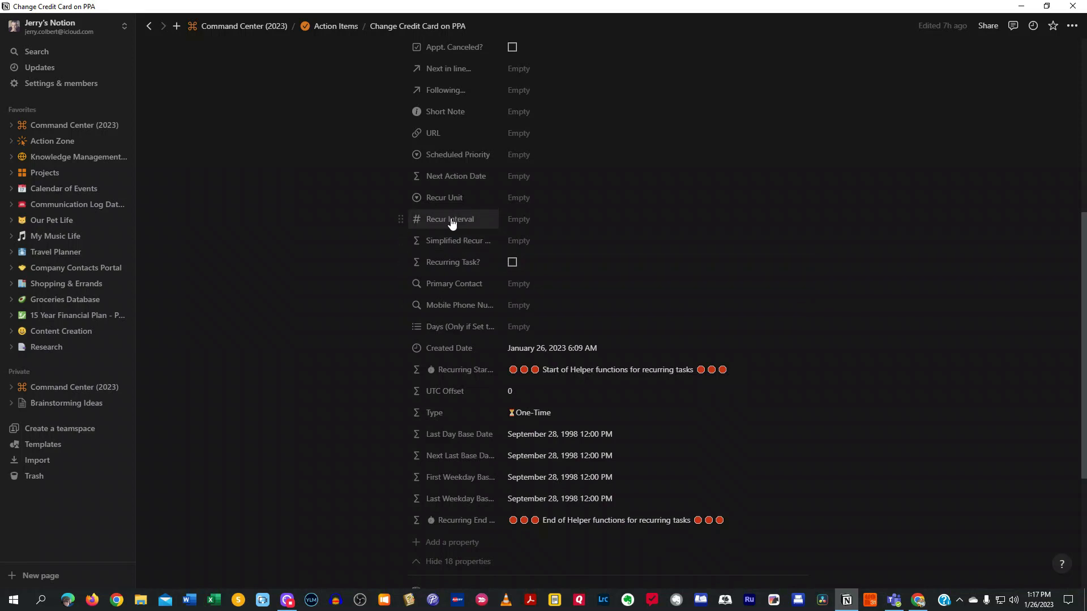
pyautogui.moveTo(401, 326); pyautogui.dragTo(403, 237)
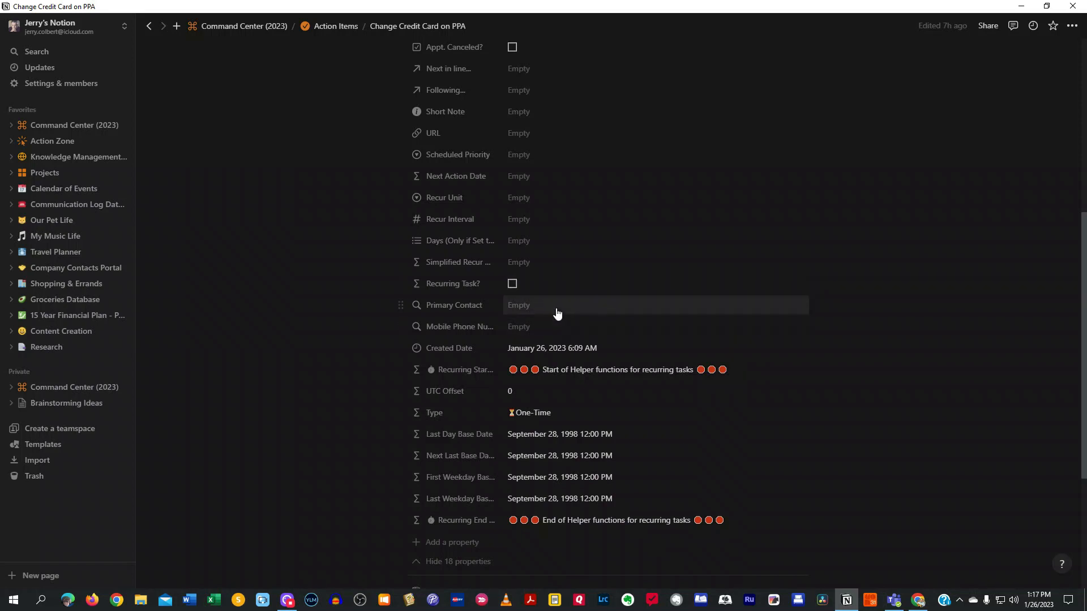
# Collapse the action item's 18 extra properties and go to the parent Action Items database
pyautogui.scroll(-2, 558, 314)
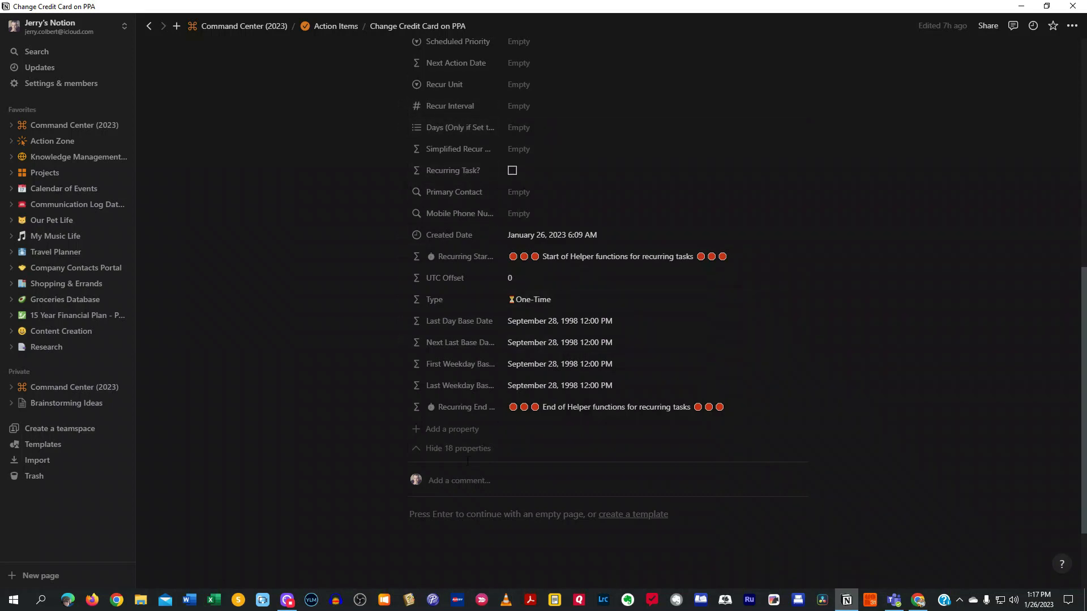
pyautogui.click(465, 450)
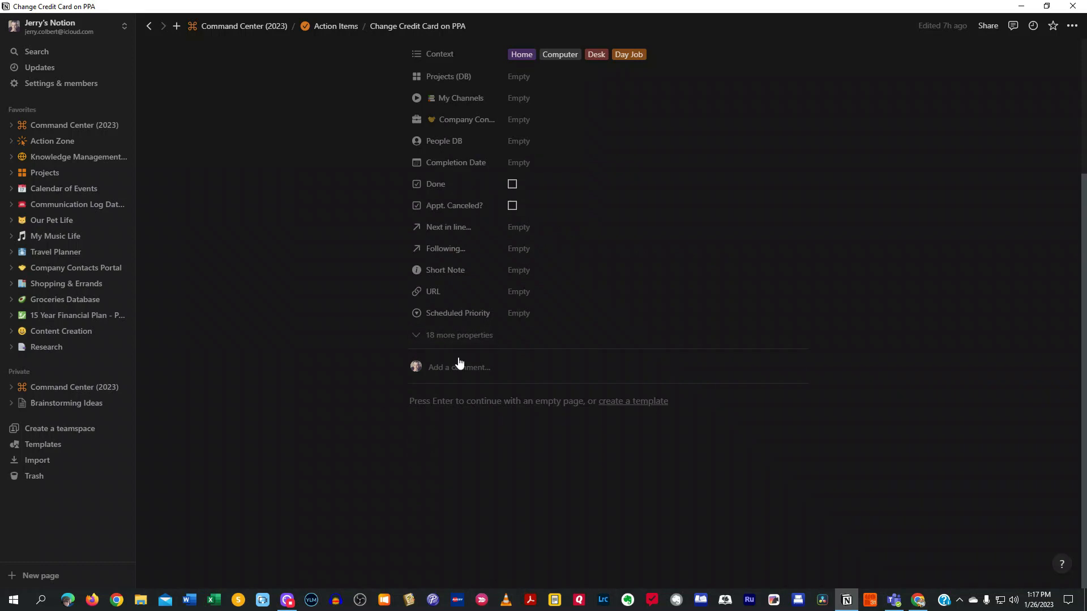
pyautogui.scroll(3, 538, 376)
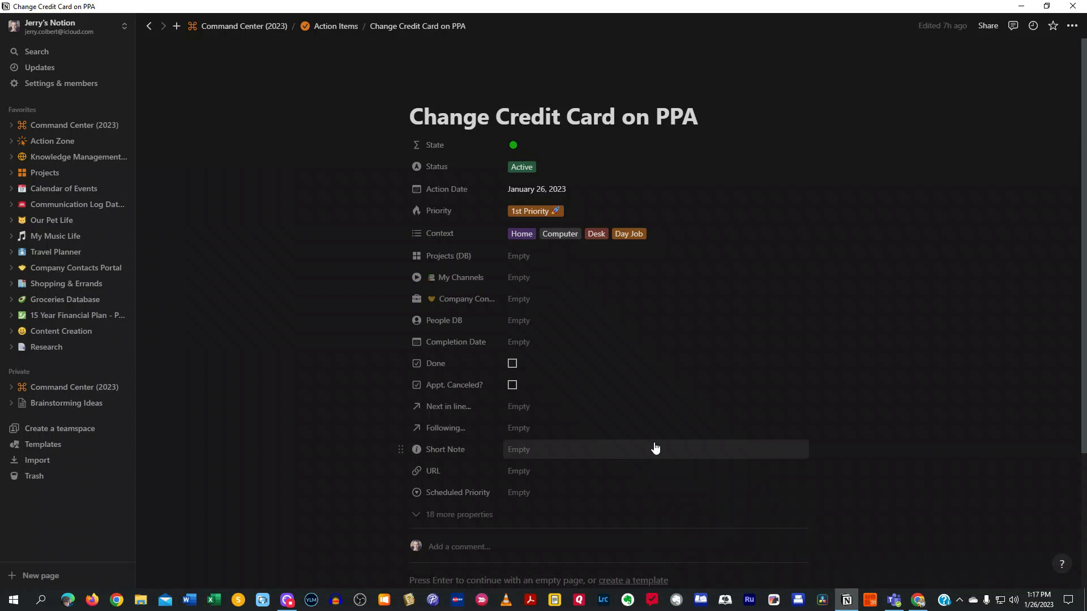
pyautogui.click(339, 27)
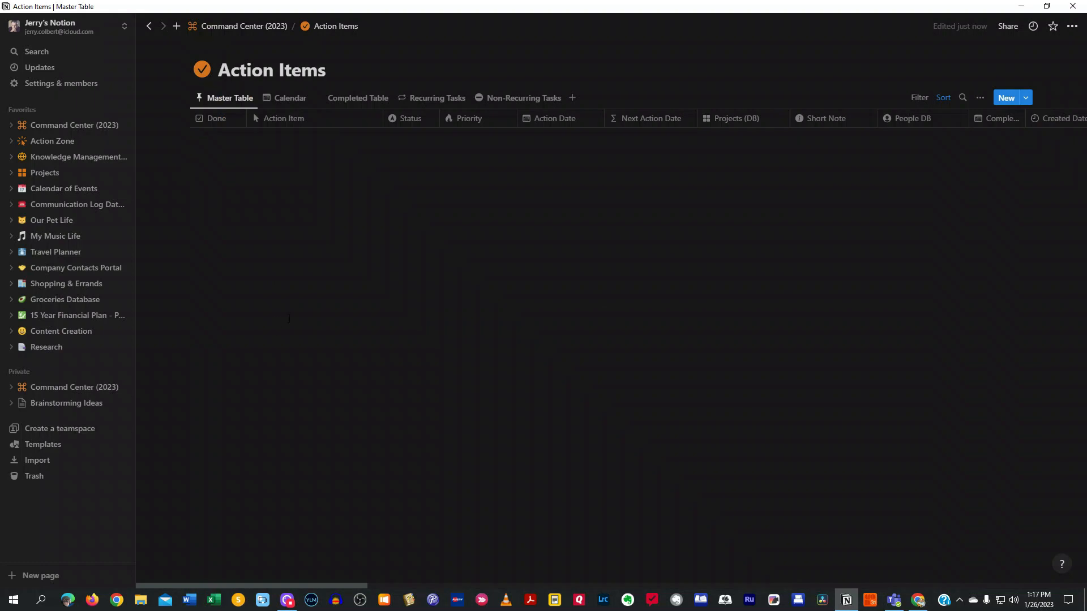